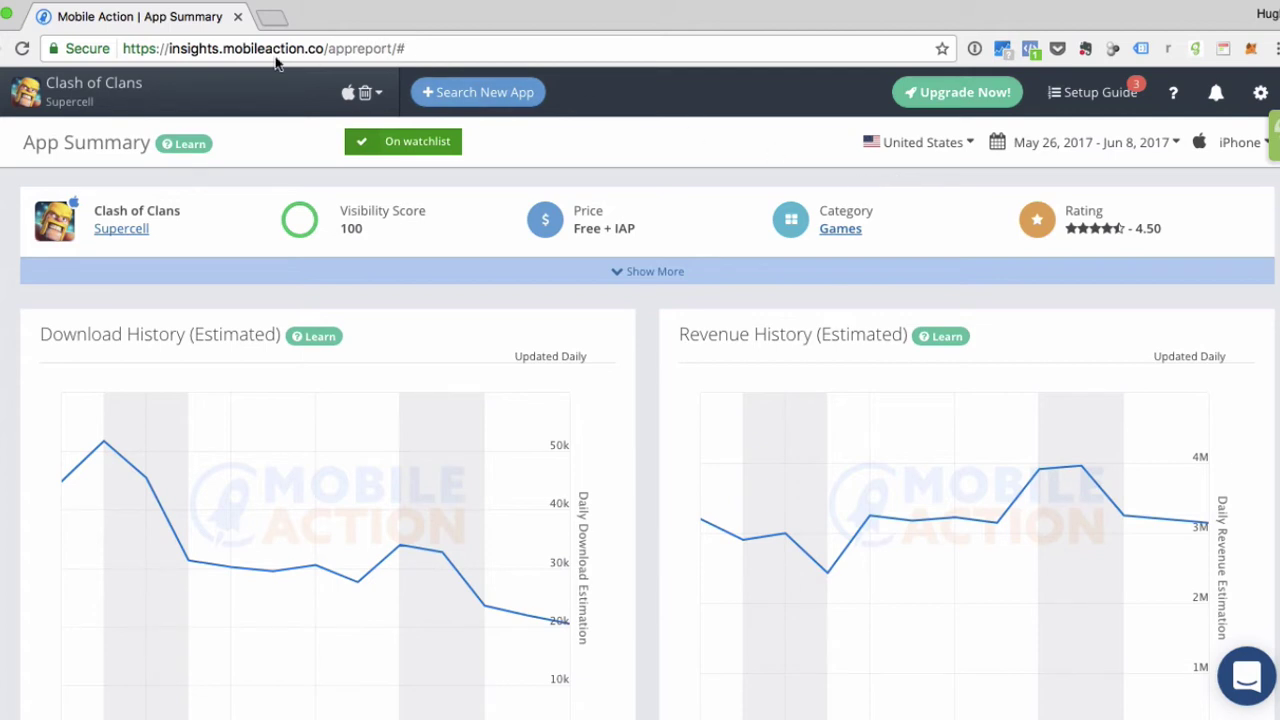
Look over the tracked apps list and the new-app search, then close them.
{"action": "left_click", "coordinate": [256, 84]}
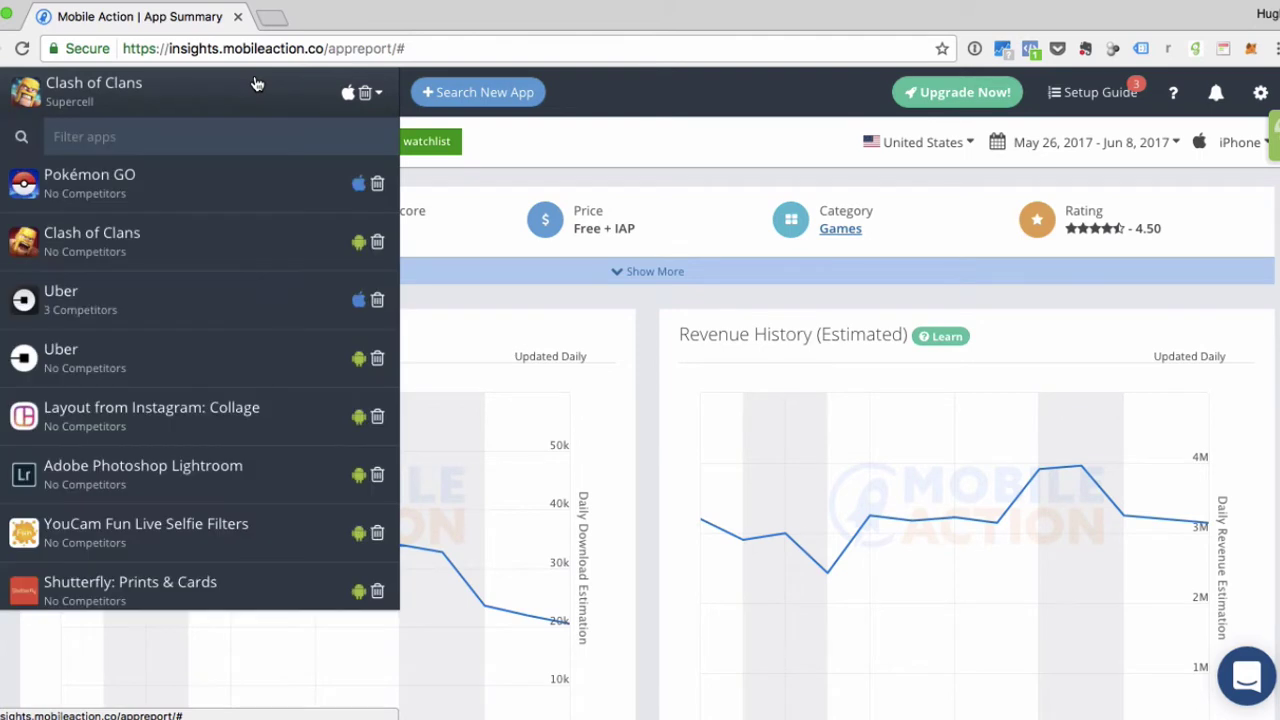
{"action": "left_click", "coordinate": [488, 90]}
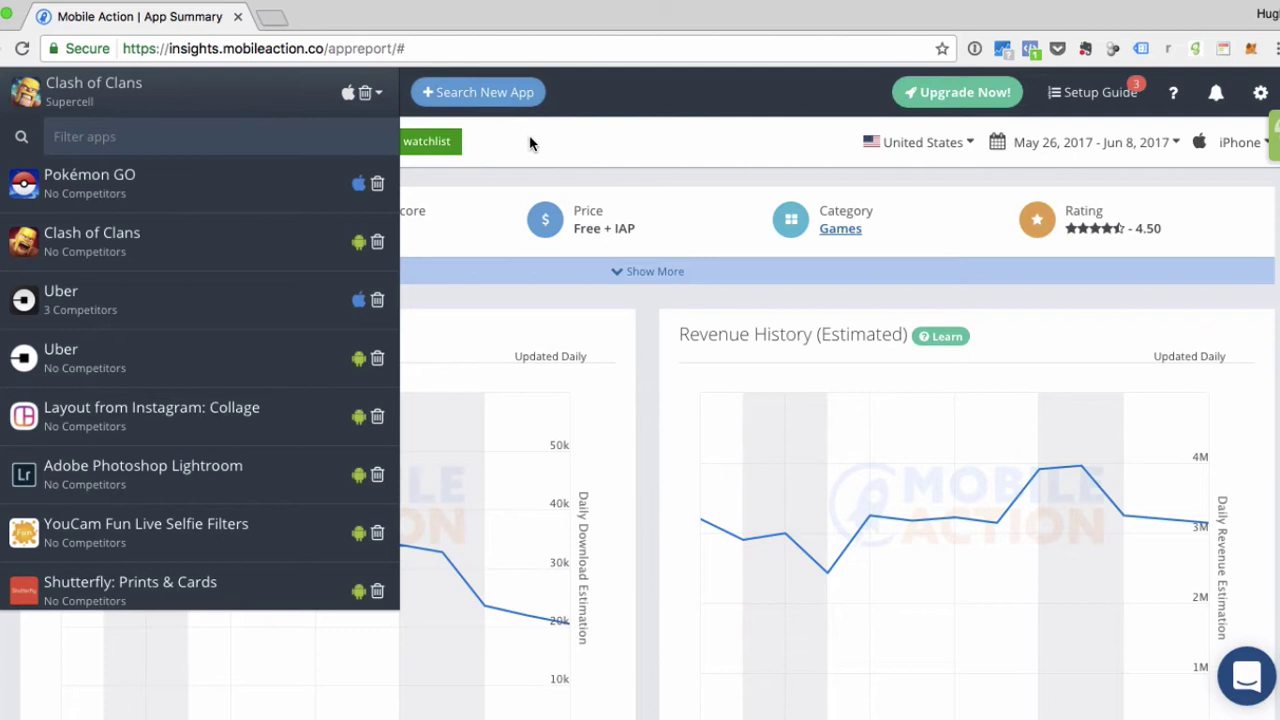
{"action": "left_click", "coordinate": [430, 145]}
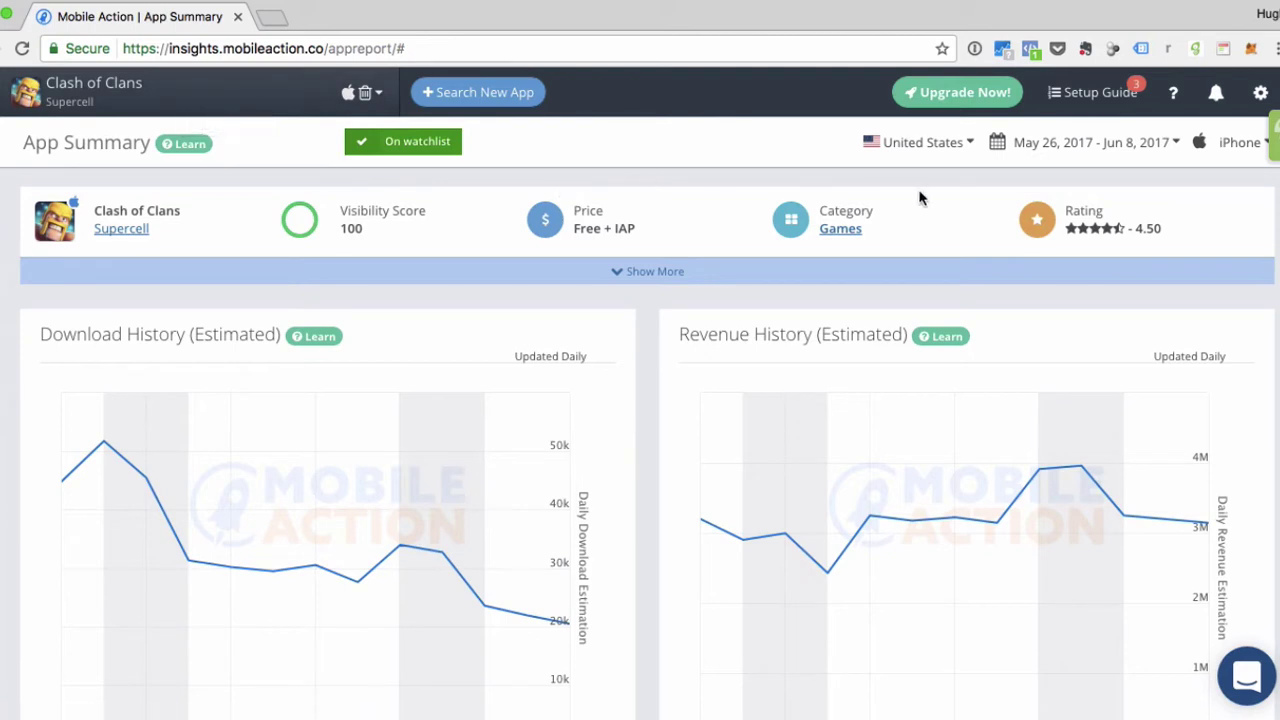
Browse the United States country list and its search field, then show the date range choices.
{"action": "left_click", "coordinate": [952, 150]}
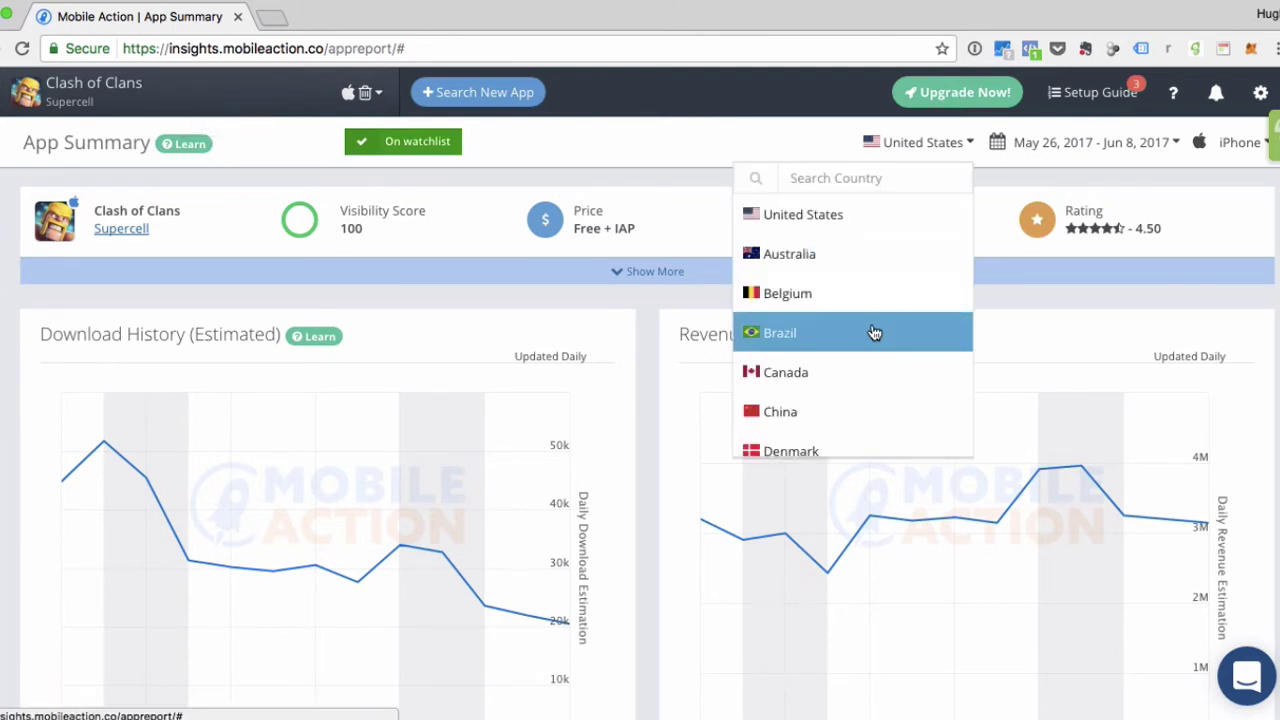
{"action": "scroll", "coordinate": [871, 331], "scroll_direction": "down", "scroll_amount": 4}
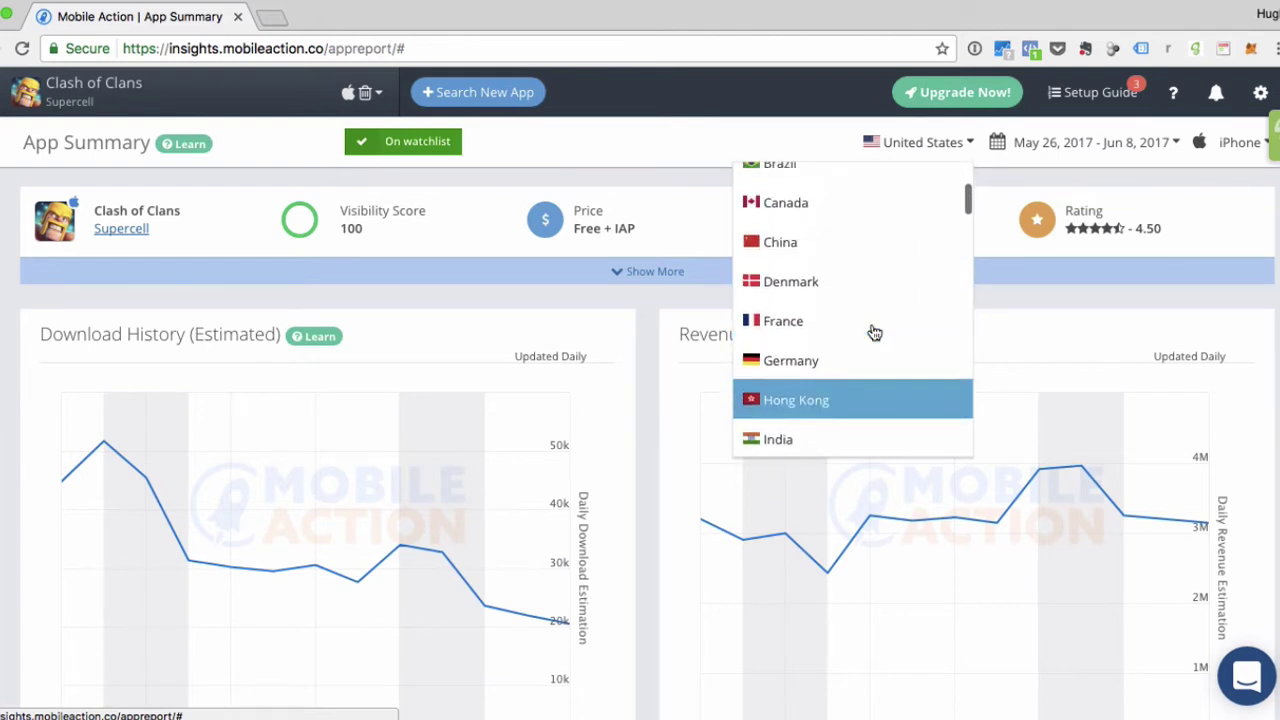
{"action": "scroll", "coordinate": [871, 331], "scroll_direction": "up", "scroll_amount": 5}
{"action": "left_click", "coordinate": [917, 178]}
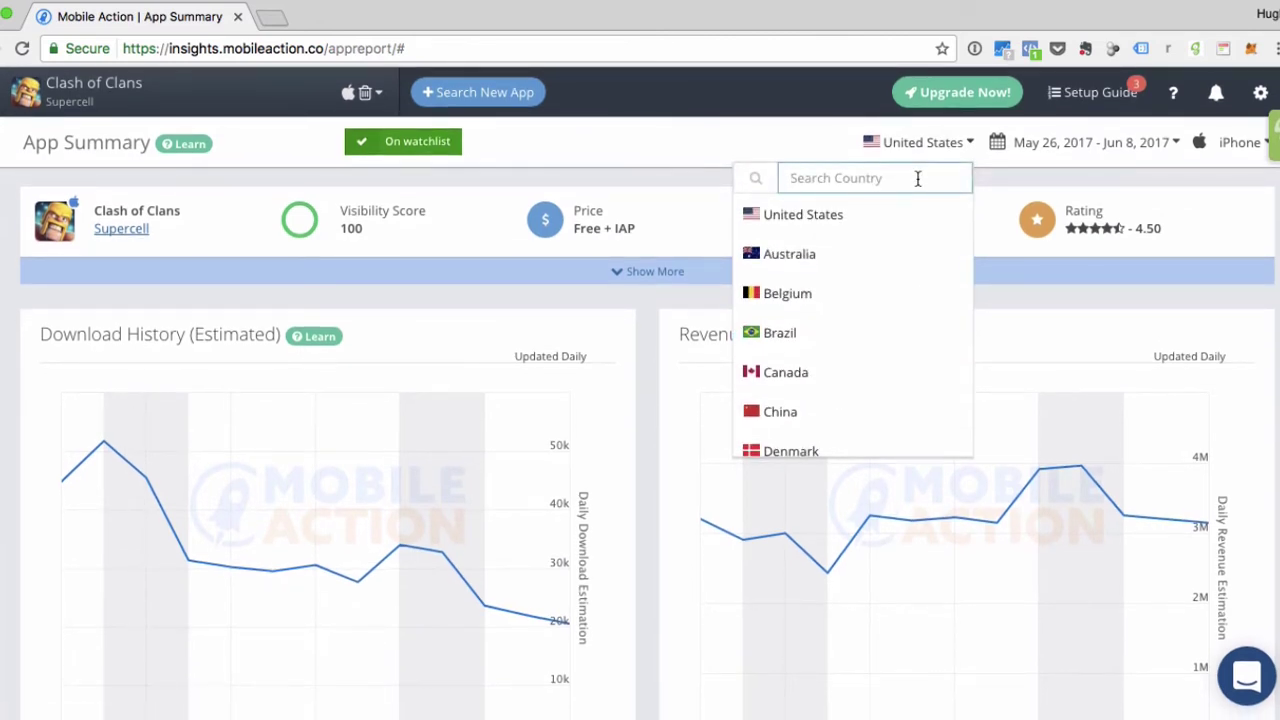
{"action": "left_click", "coordinate": [1108, 143]}
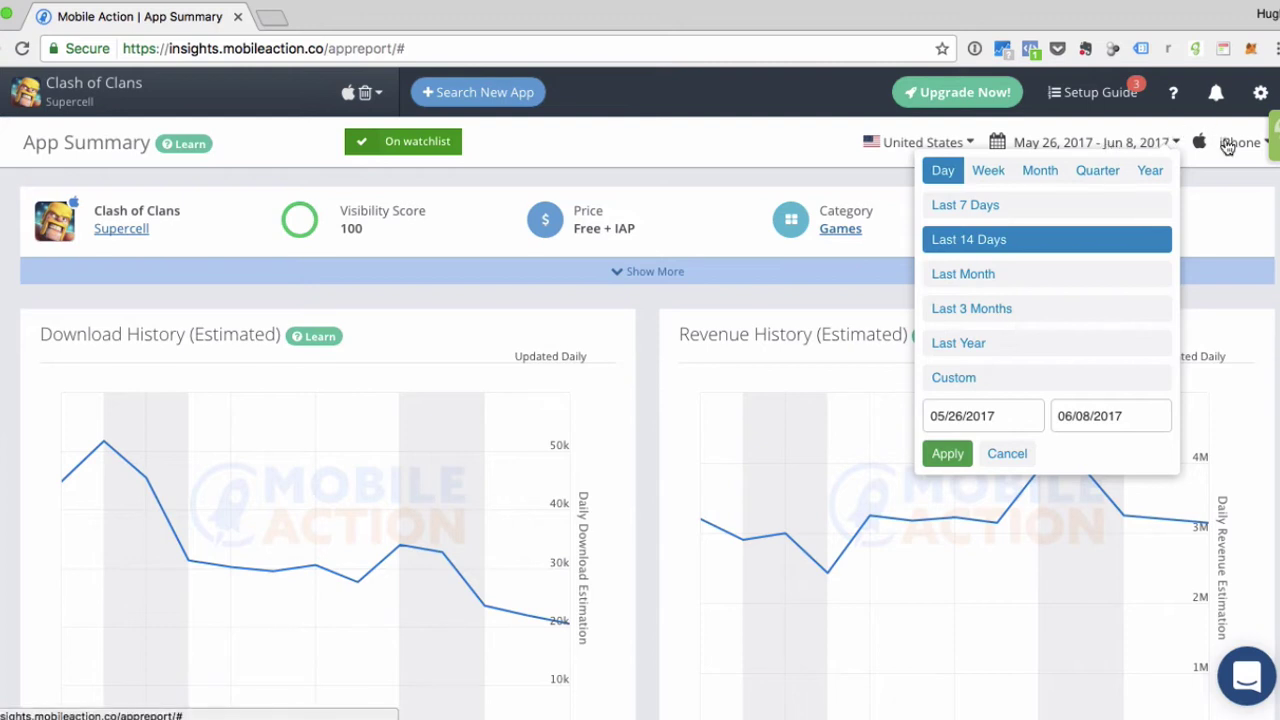
Toggle the iPhone device list open and shut, keeping the May 26 – Jun 8, 2017 range.
{"action": "left_click", "coordinate": [1228, 146]}
{"action": "left_click", "coordinate": [1228, 146]}
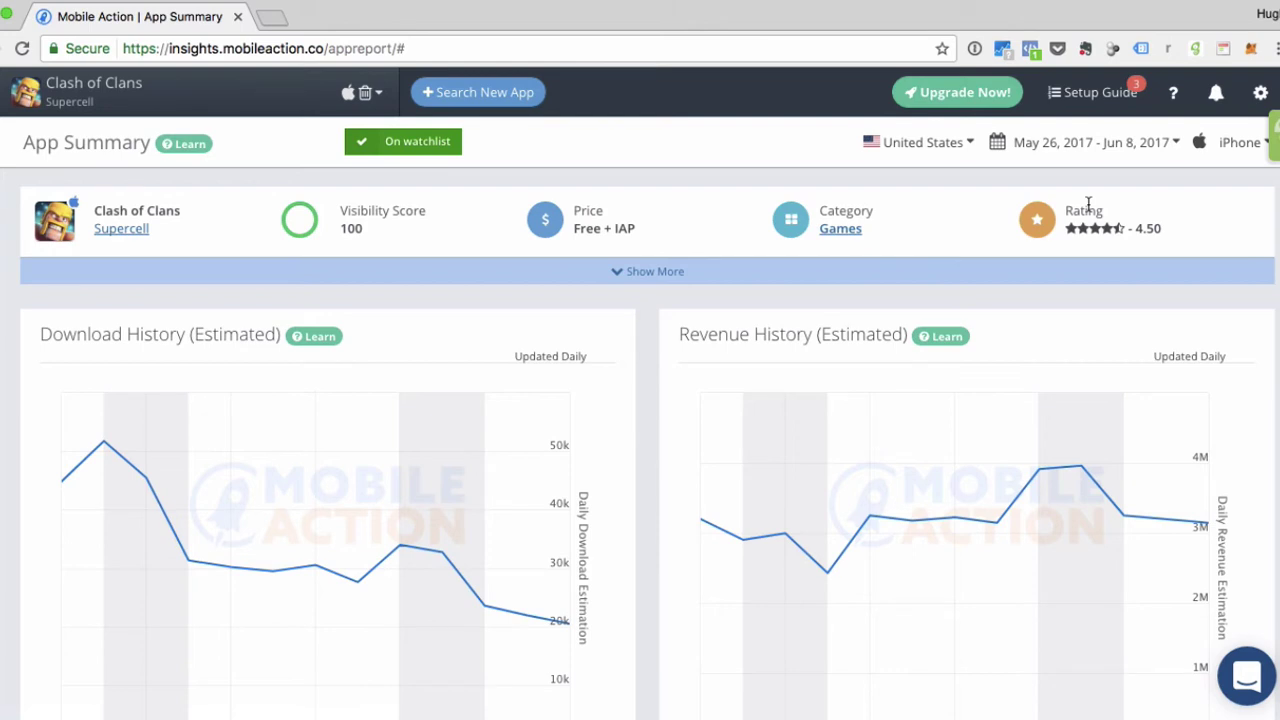
{"action": "left_click", "coordinate": [657, 270]}
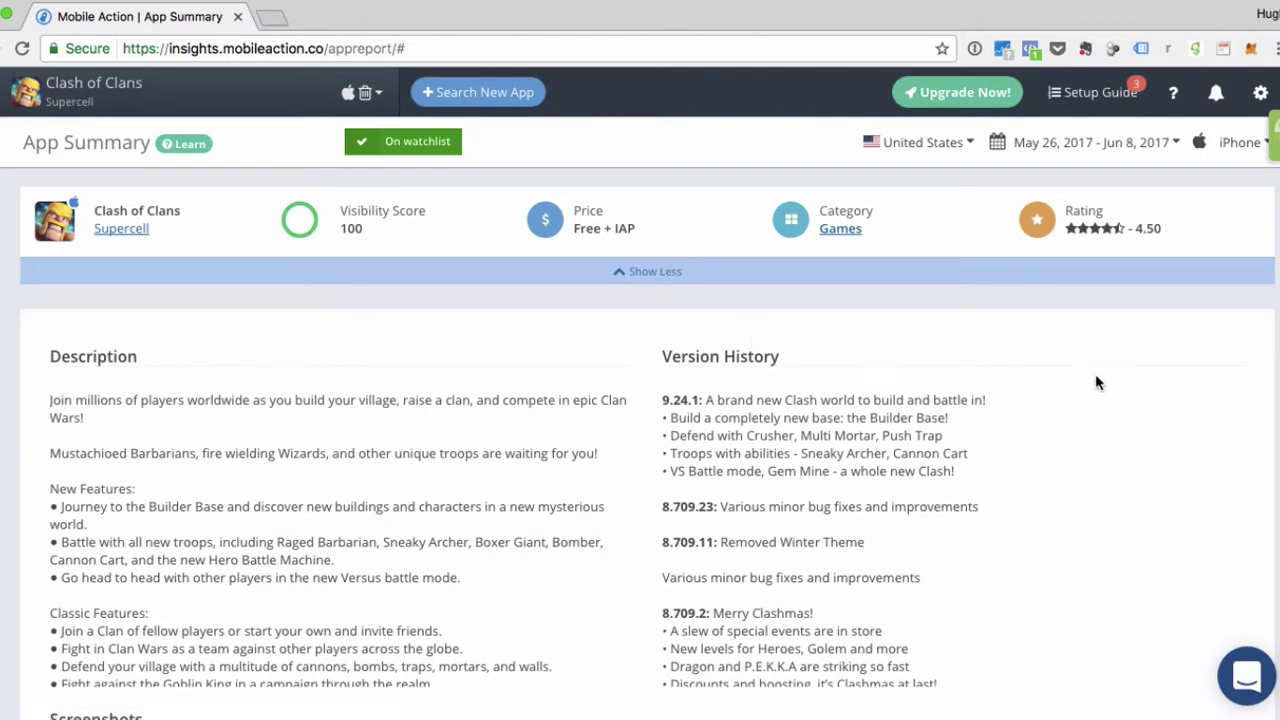
{"action": "scroll", "coordinate": [1094, 381], "scroll_direction": "down", "scroll_amount": 5}
{"action": "scroll", "coordinate": [1071, 271], "scroll_direction": "down", "scroll_amount": 2}
{"action": "scroll", "coordinate": [1071, 273], "scroll_direction": "down", "scroll_amount": 3}
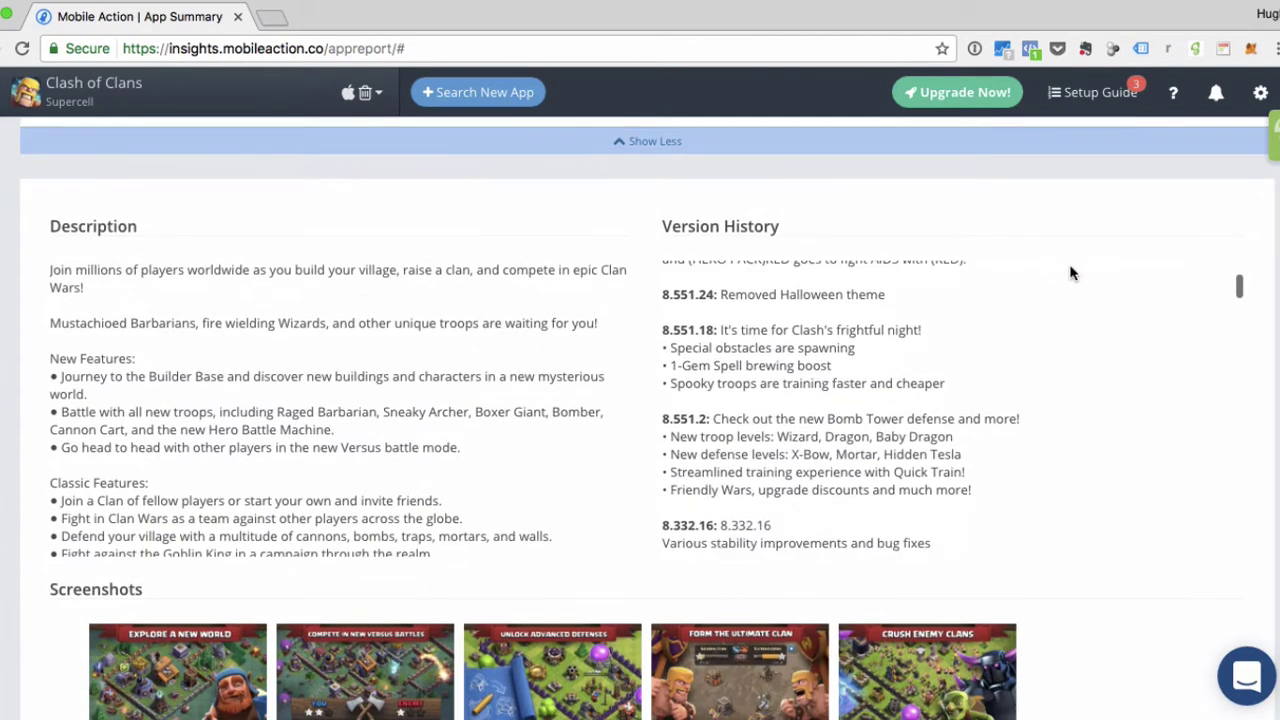
{"action": "scroll", "coordinate": [1143, 689], "scroll_direction": "down", "scroll_amount": 2}
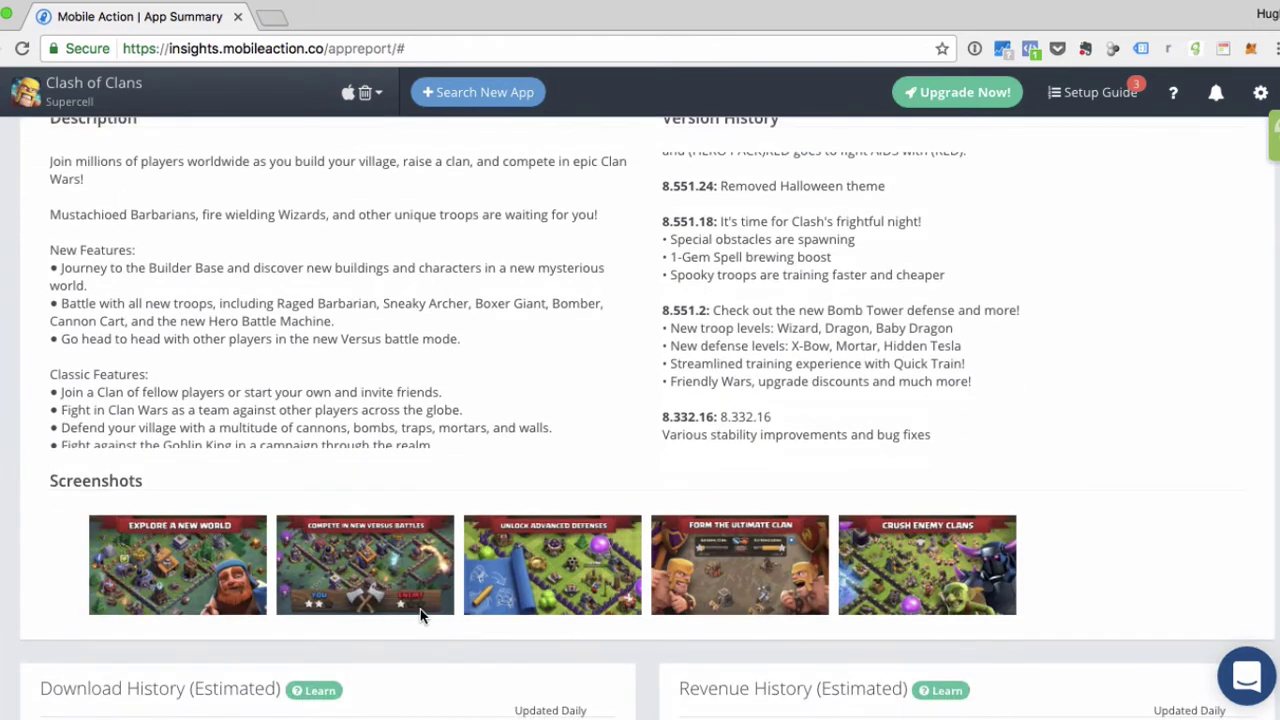
{"action": "scroll", "coordinate": [1123, 534], "scroll_direction": "up", "scroll_amount": 5}
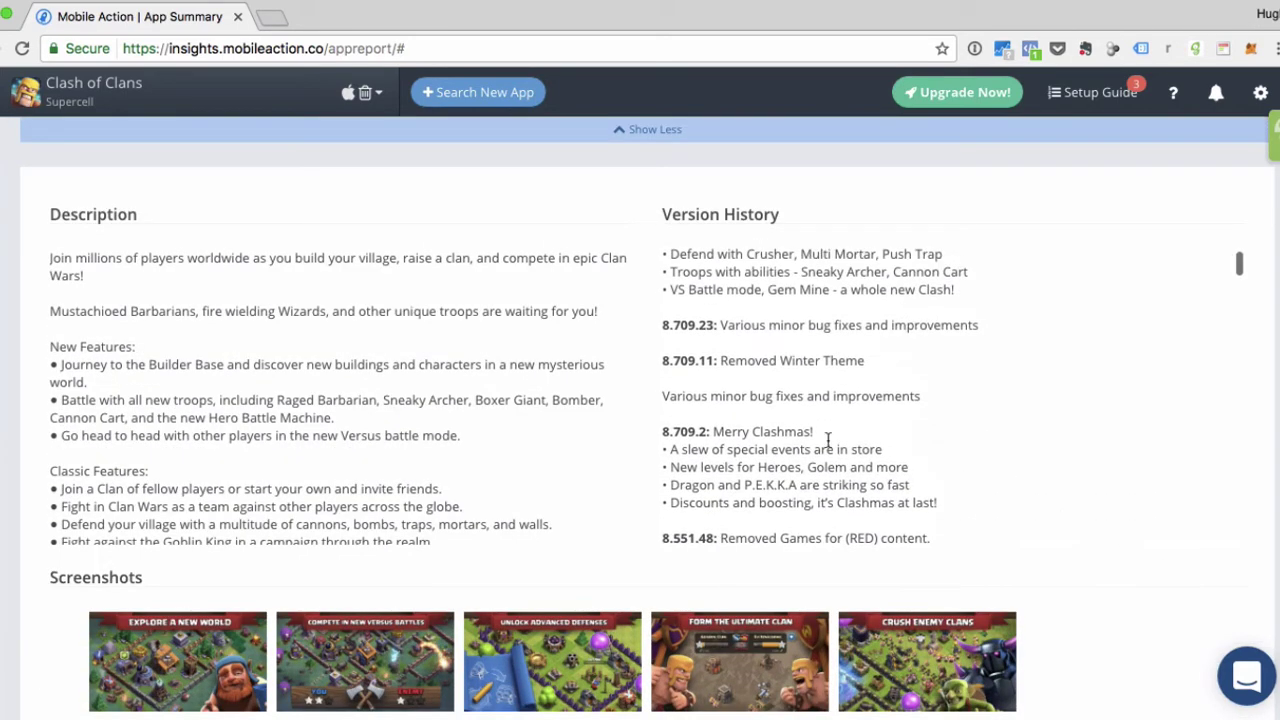
{"action": "scroll", "coordinate": [828, 440], "scroll_direction": "down", "scroll_amount": 6}
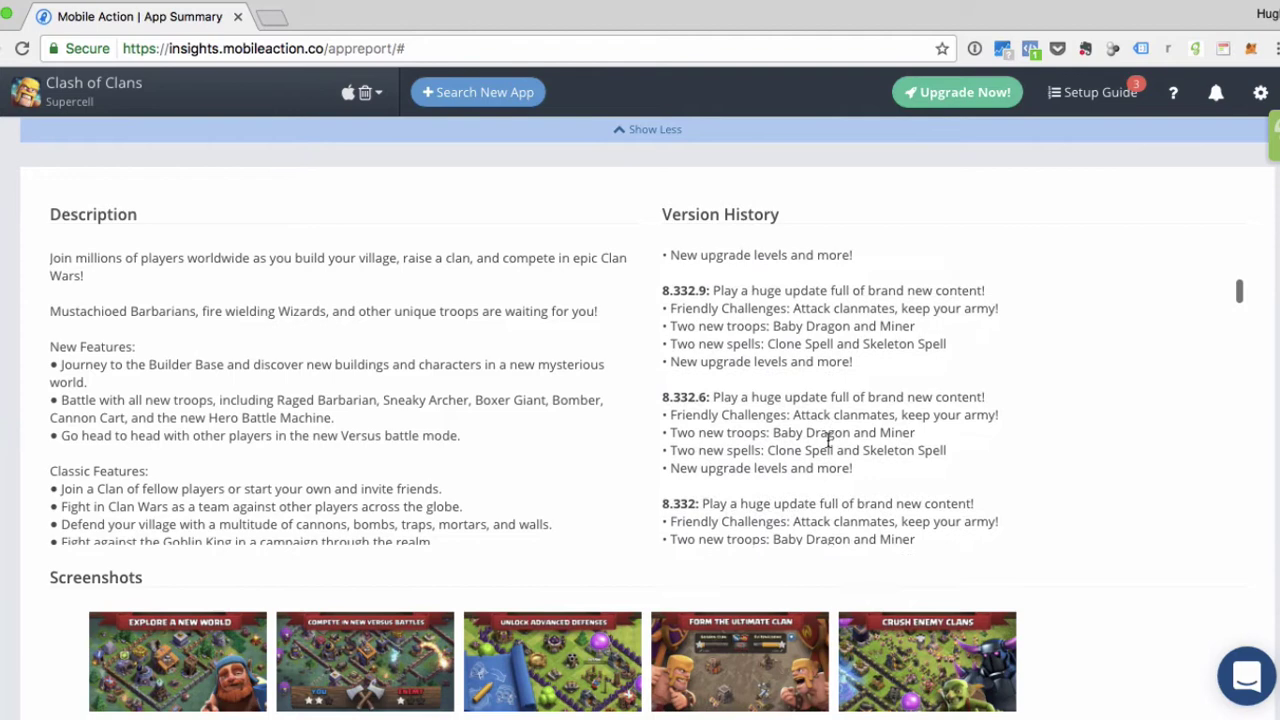
{"action": "scroll", "coordinate": [828, 440], "scroll_direction": "down", "scroll_amount": 3}
{"action": "scroll", "coordinate": [389, 429], "scroll_direction": "down", "scroll_amount": 10}
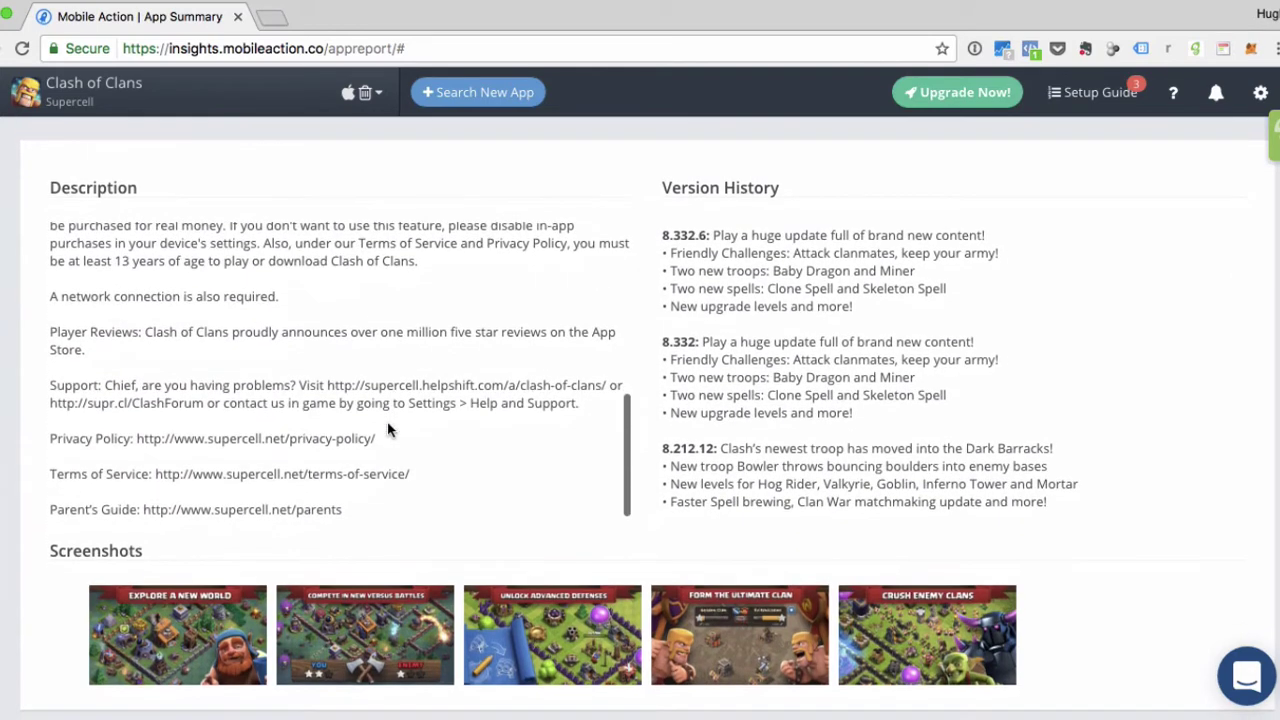
{"action": "scroll", "coordinate": [663, 418], "scroll_direction": "up", "scroll_amount": 4}
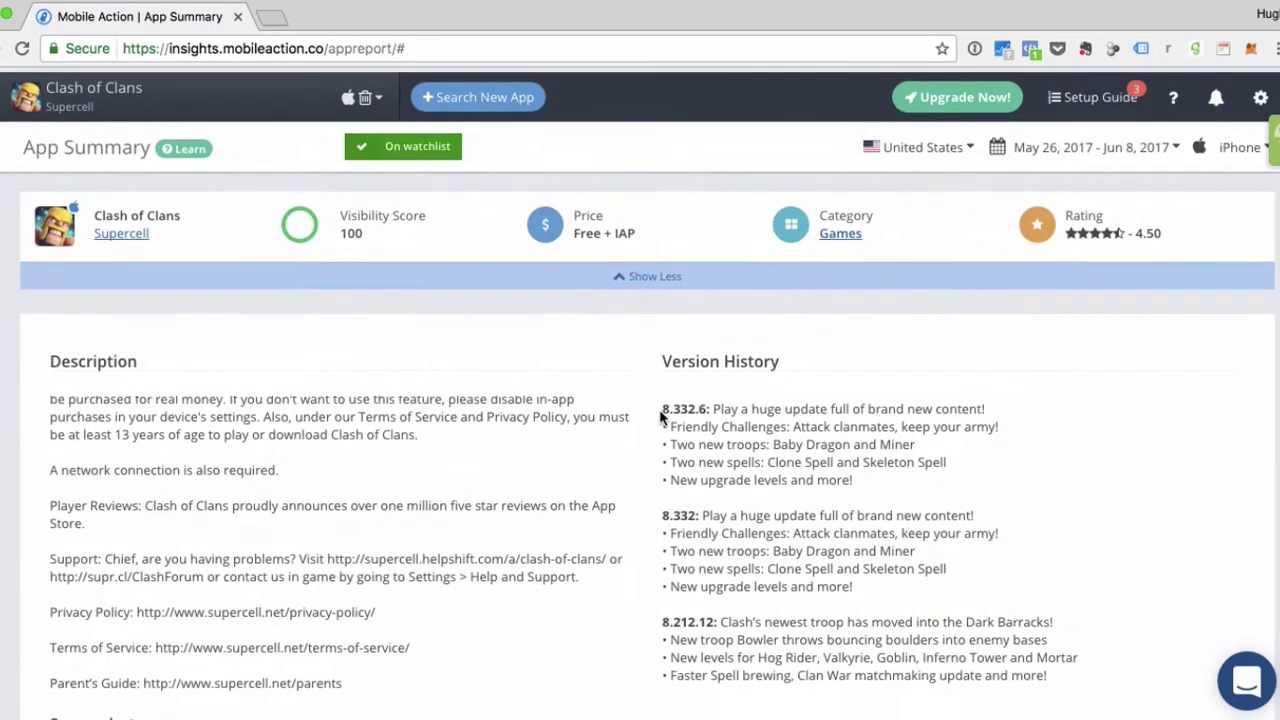
{"action": "left_click", "coordinate": [634, 271]}
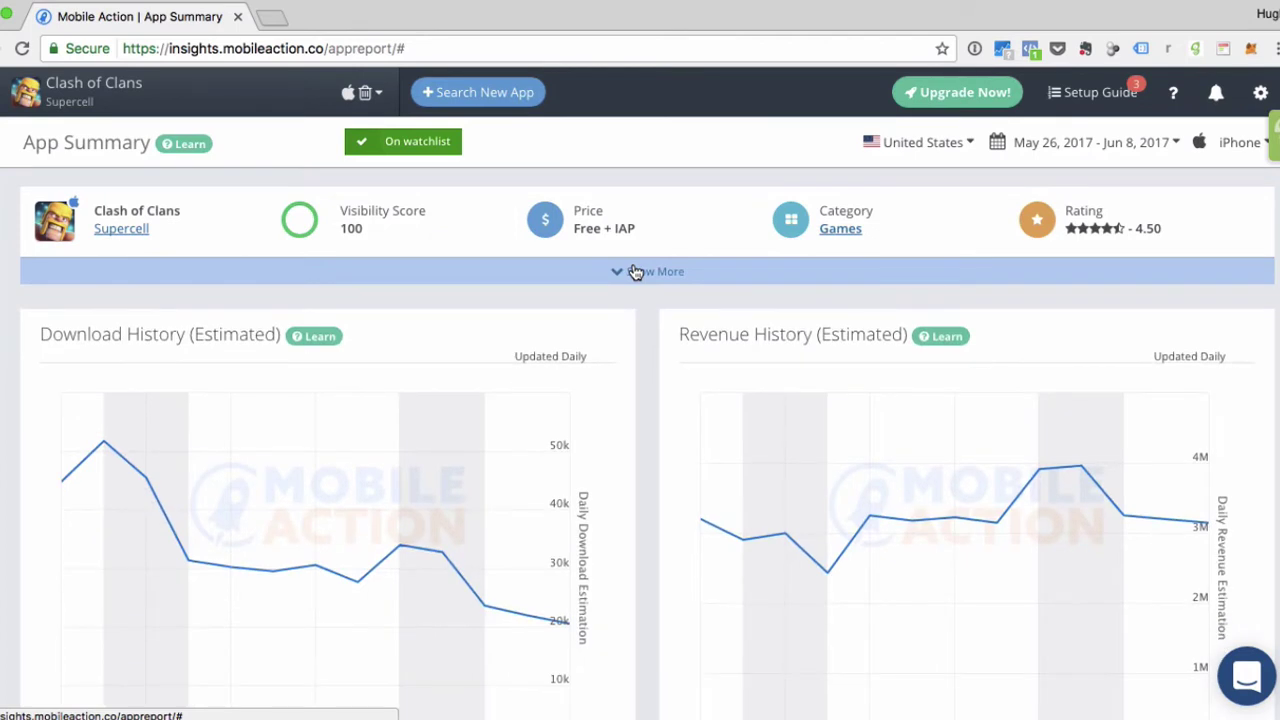
{"action": "scroll", "coordinate": [643, 430], "scroll_direction": "down", "scroll_amount": 2}
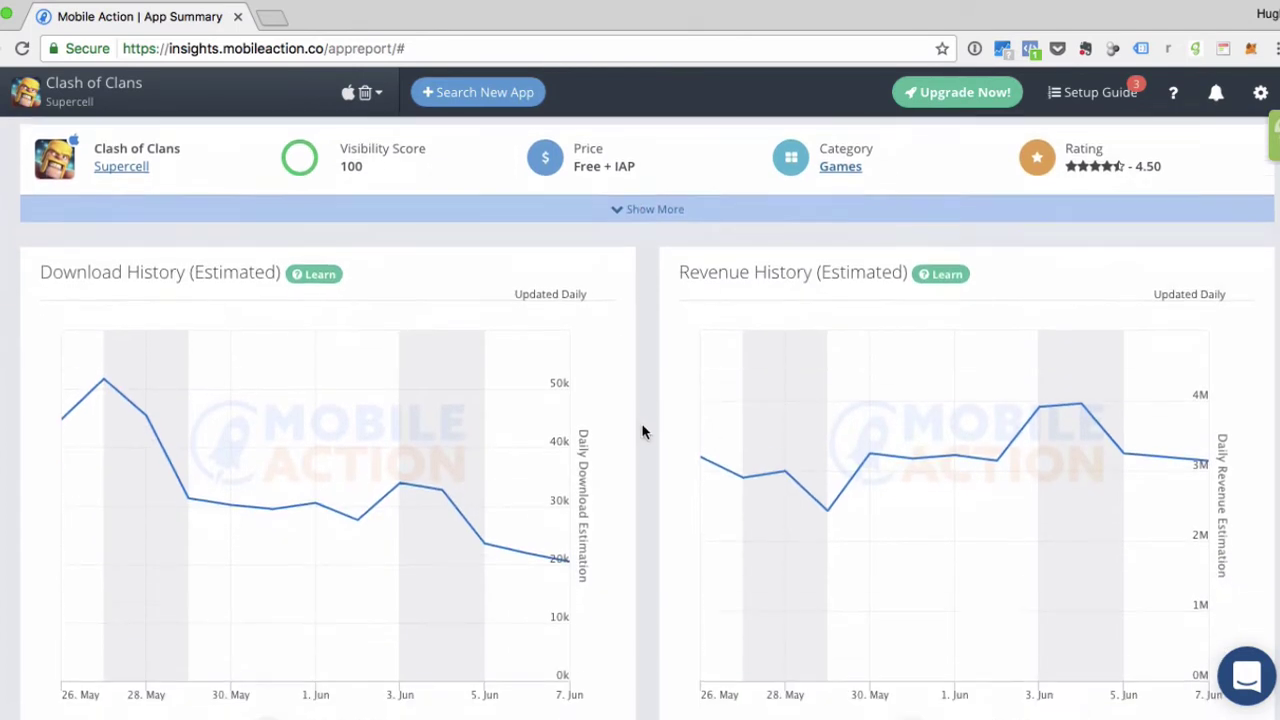
{"action": "scroll", "coordinate": [643, 431], "scroll_direction": "down", "scroll_amount": 2}
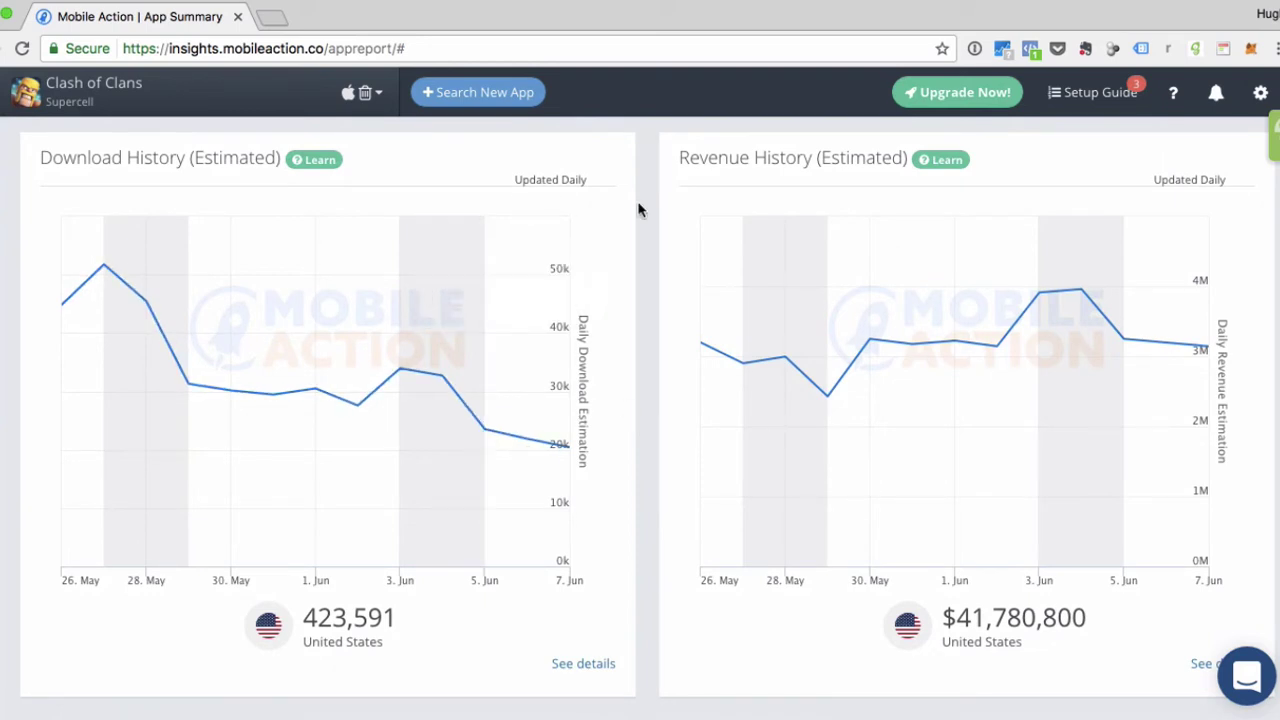
{"action": "mouse_move", "coordinate": [475, 286]}
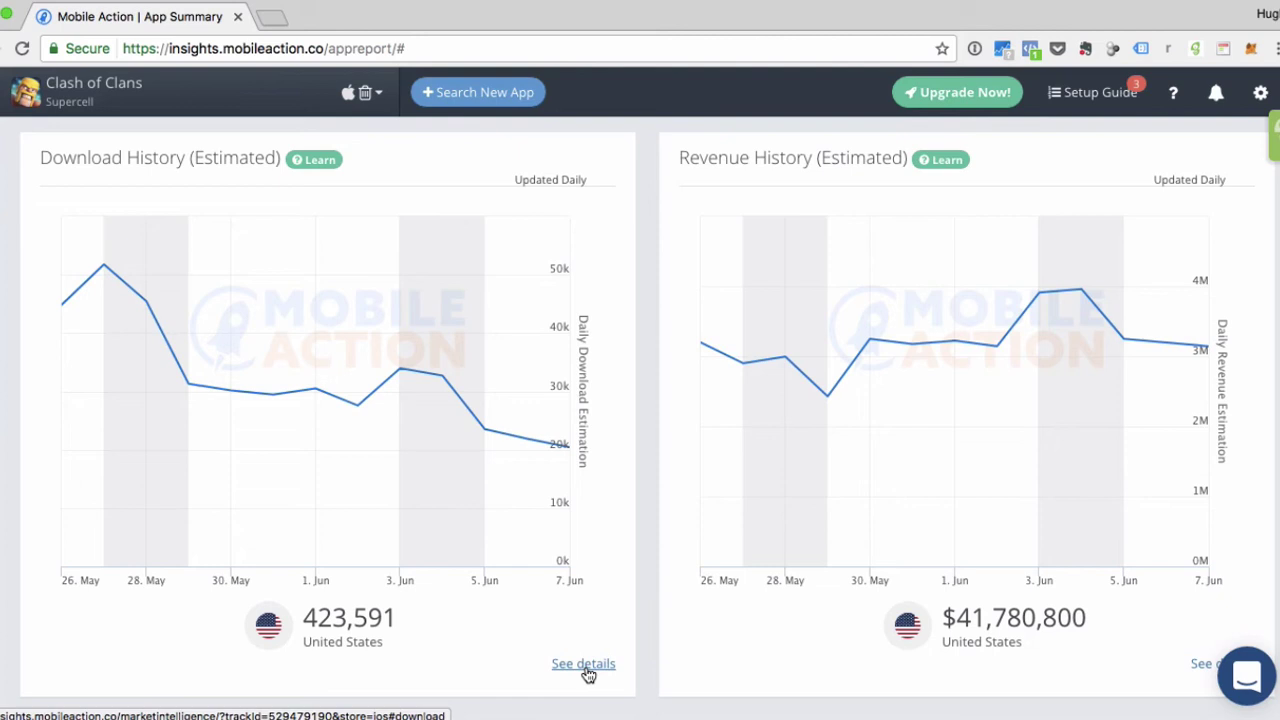
Scroll down to Category Ranking Trends and switch its rank scale to Logarithmic.
{"action": "scroll", "coordinate": [587, 660], "scroll_direction": "down", "scroll_amount": 5}
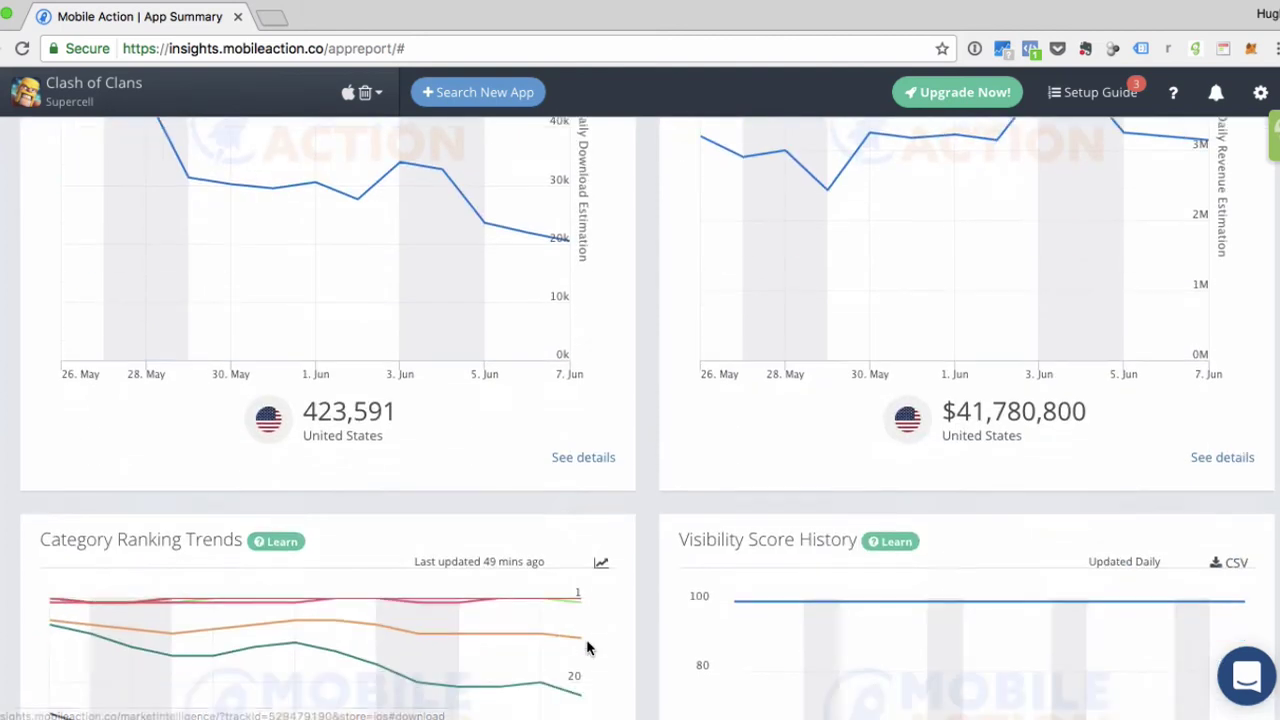
{"action": "scroll", "coordinate": [587, 641], "scroll_direction": "down", "scroll_amount": 1}
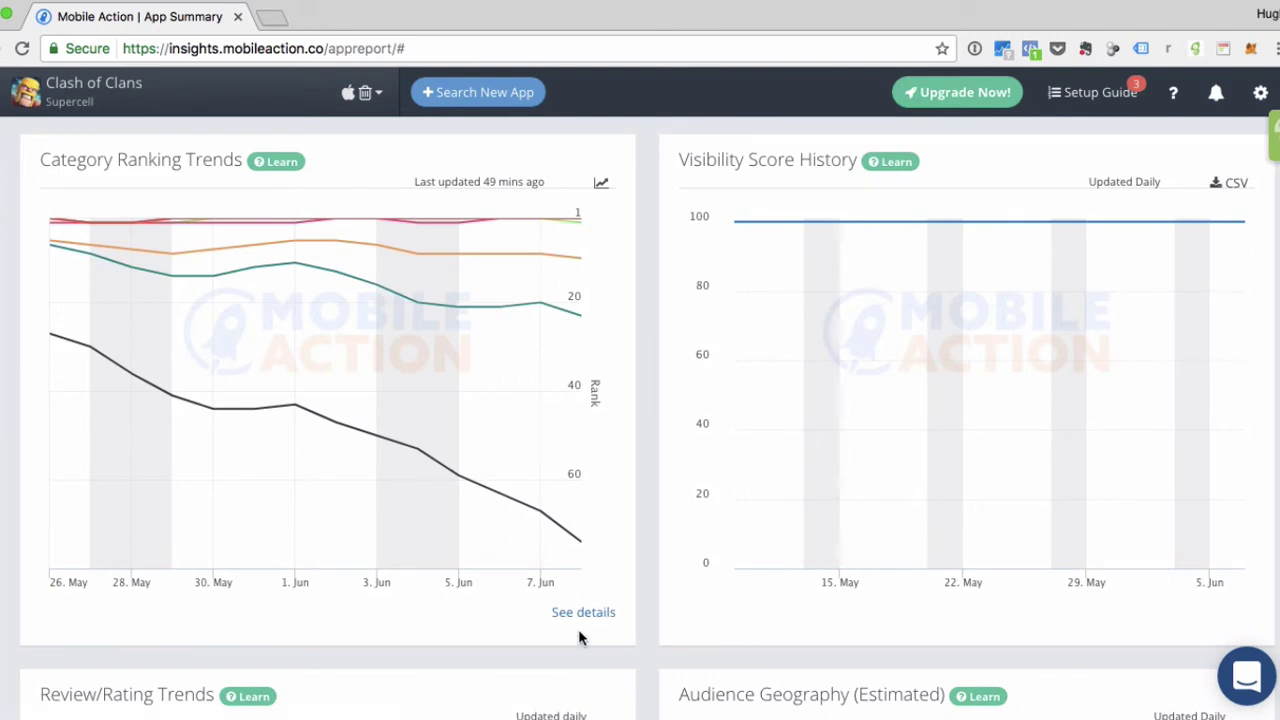
{"action": "mouse_move", "coordinate": [463, 428]}
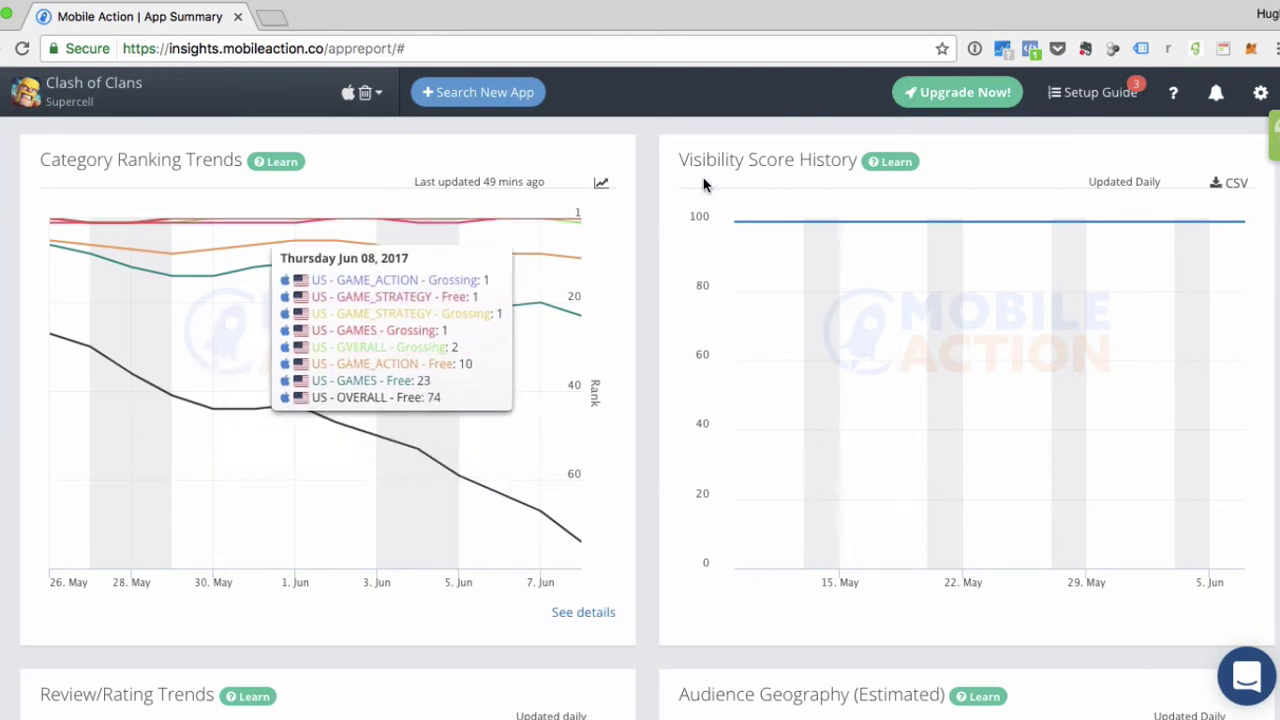
{"action": "left_click", "coordinate": [605, 187]}
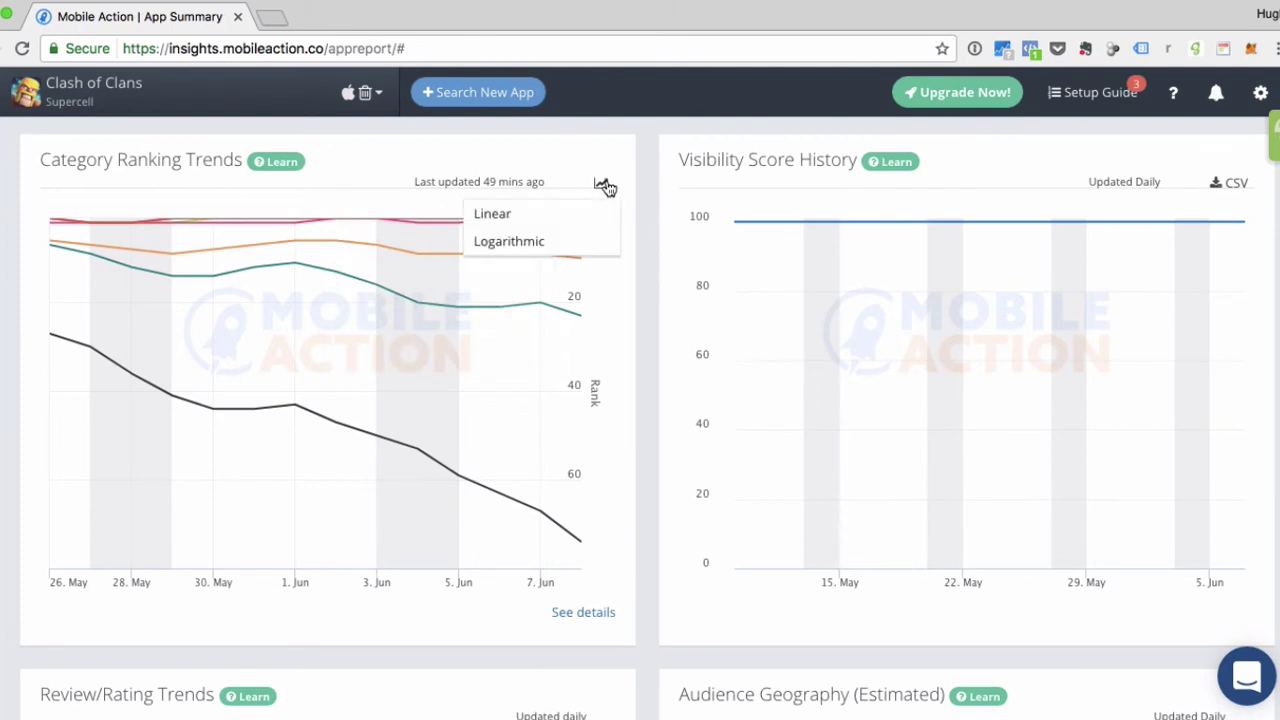
{"action": "left_click", "coordinate": [573, 243]}
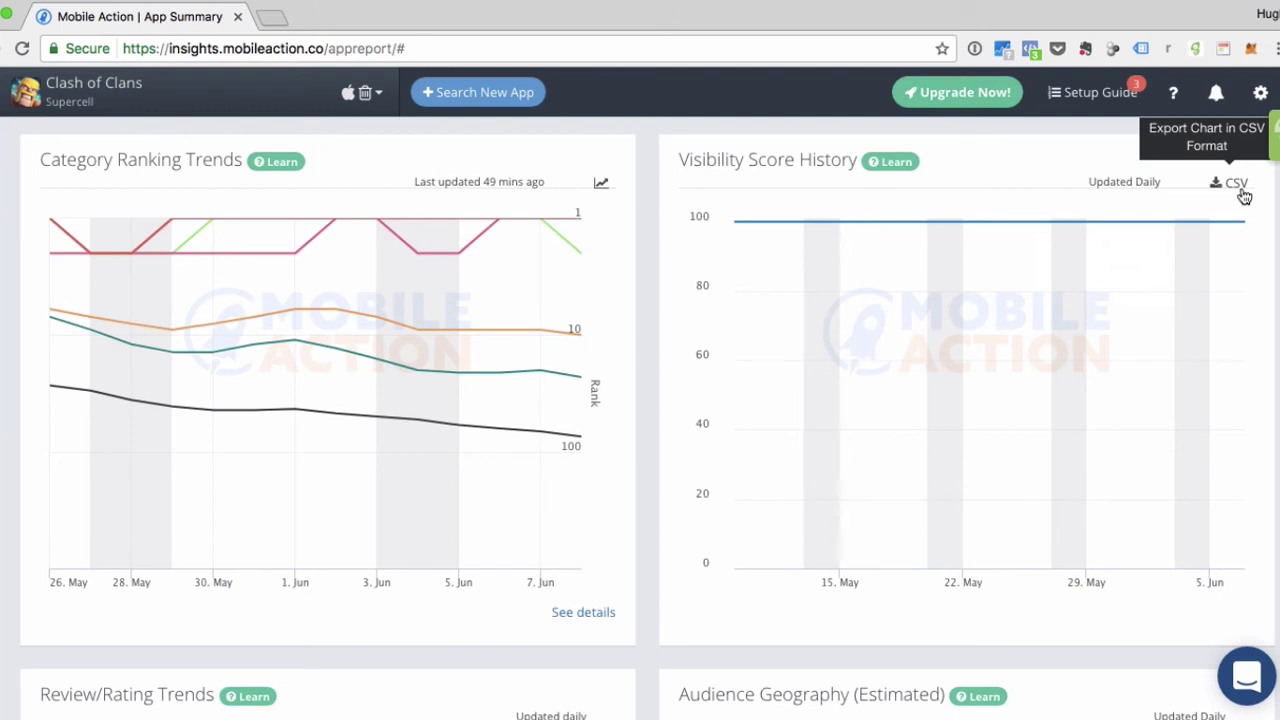
{"action": "scroll", "coordinate": [1243, 195], "scroll_direction": "down", "scroll_amount": 5}
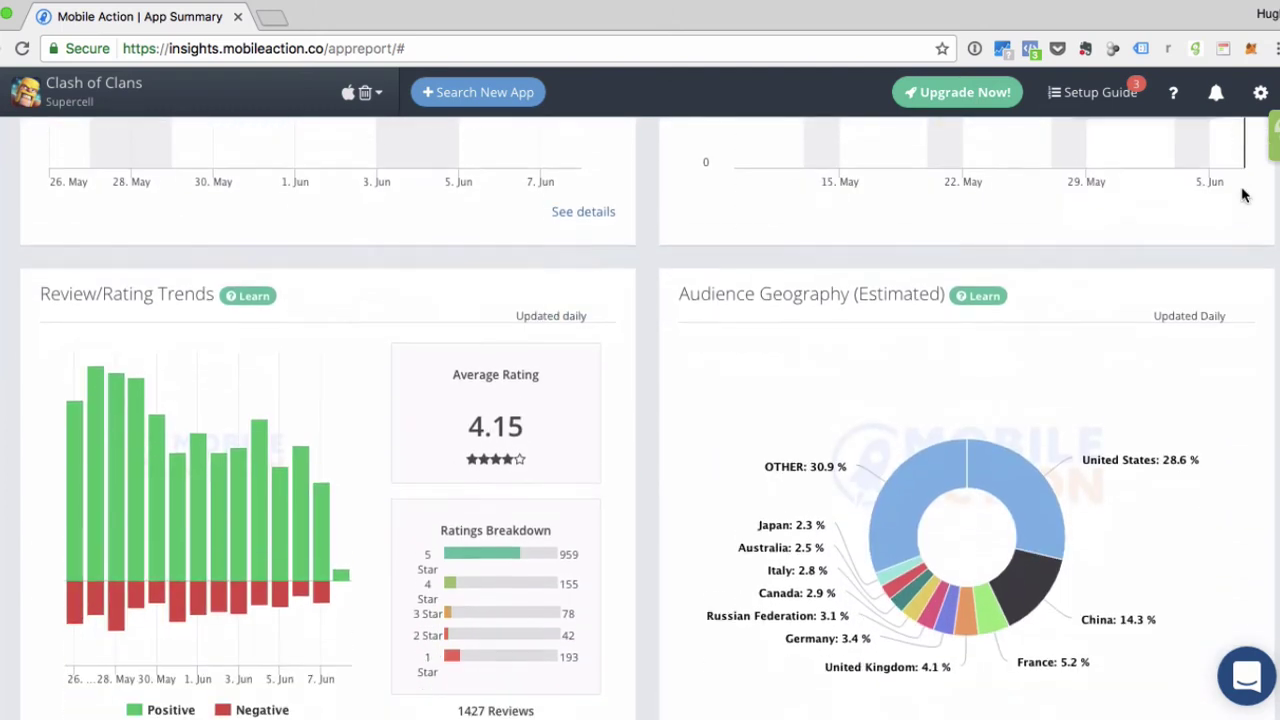
{"action": "scroll", "coordinate": [1243, 195], "scroll_direction": "down", "scroll_amount": 1}
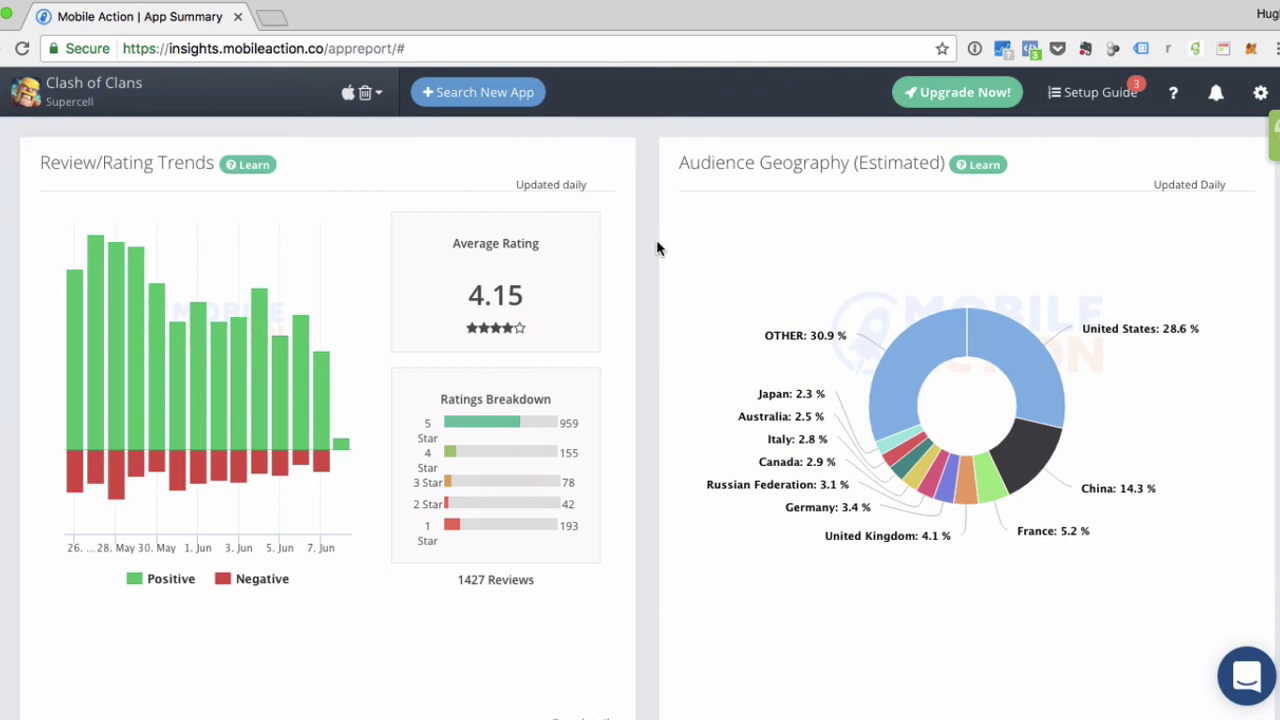
{"action": "mouse_move", "coordinate": [182, 374]}
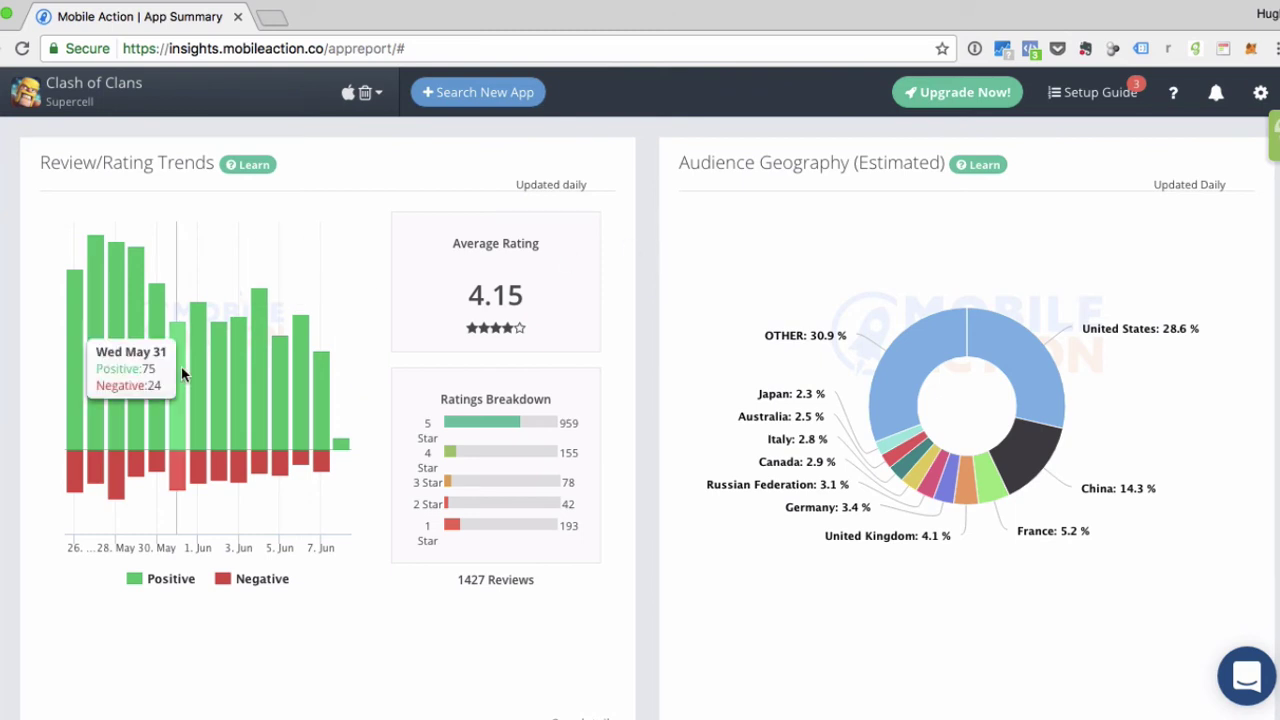
{"action": "mouse_move", "coordinate": [90, 381]}
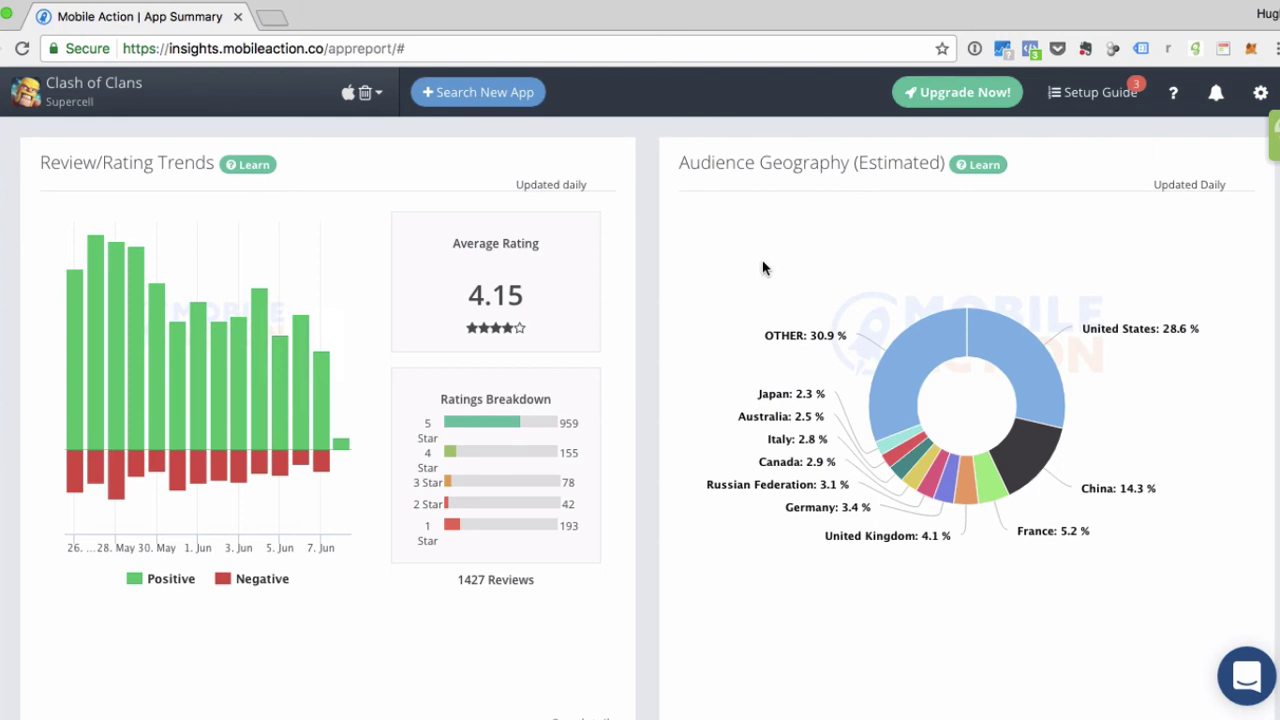
{"action": "scroll", "coordinate": [760, 266], "scroll_direction": "up", "scroll_amount": 10}
{"action": "scroll", "coordinate": [762, 268], "scroll_direction": "up", "scroll_amount": 3}
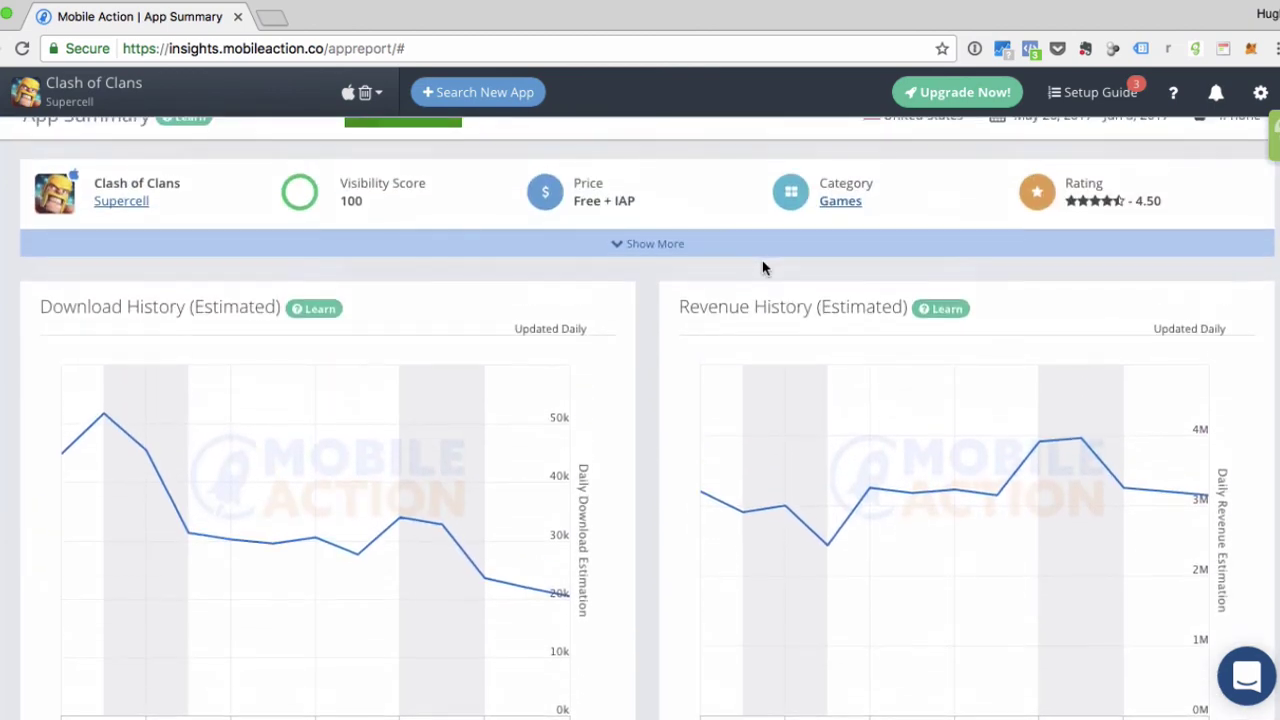
{"action": "scroll", "coordinate": [762, 268], "scroll_direction": "down", "scroll_amount": 6}
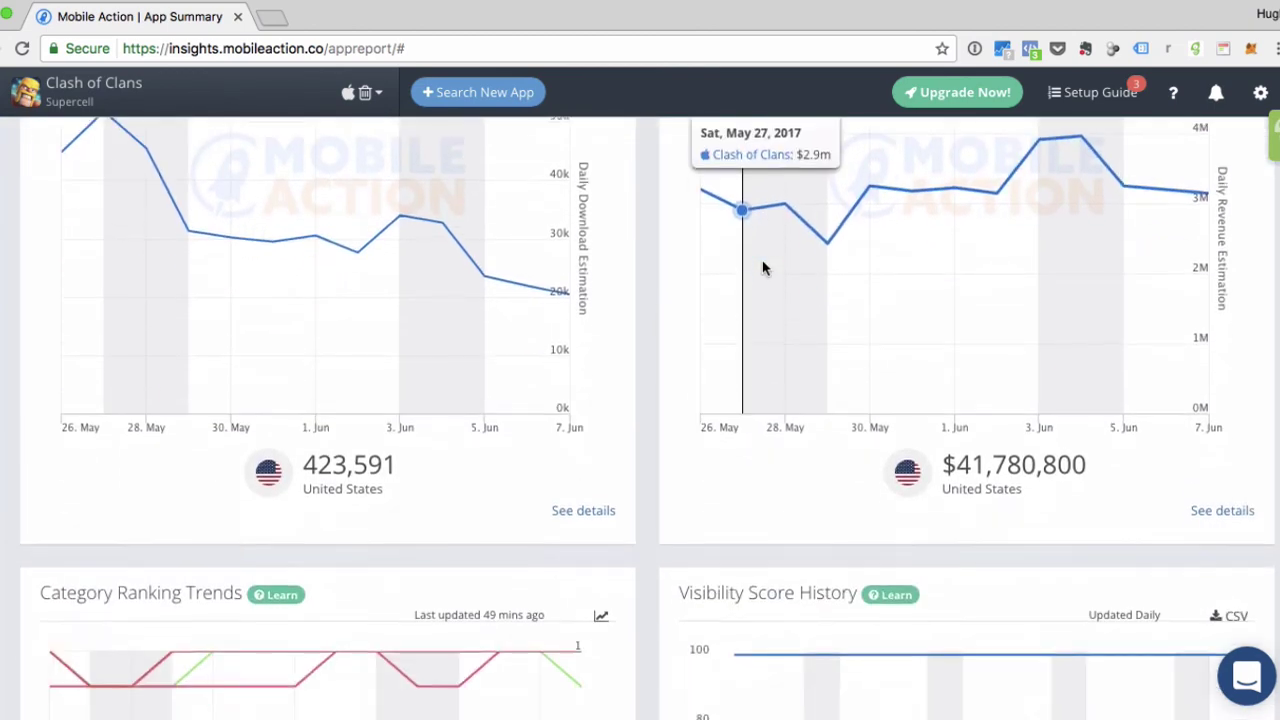